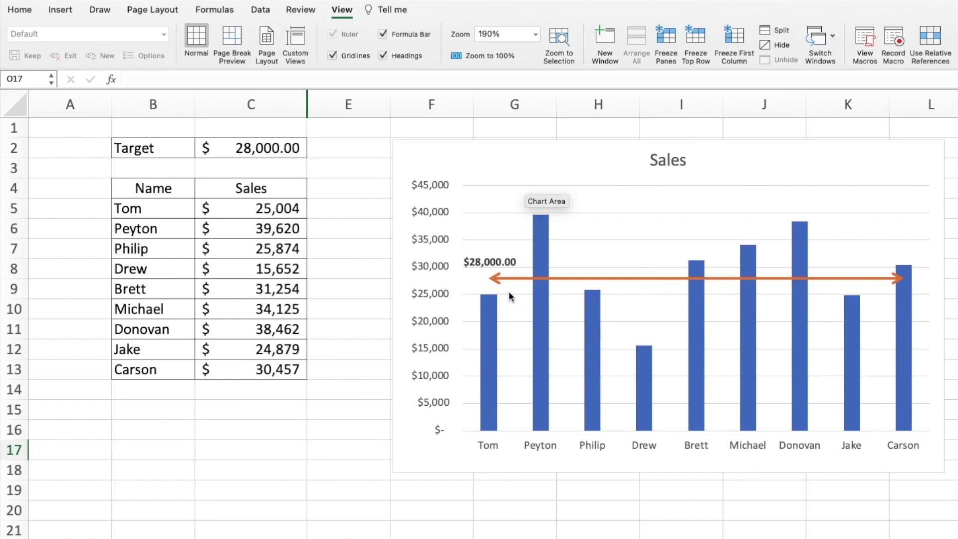
Enter 35000 as the target value in cell C2.
{"action": "left_click", "coordinate": [262, 151]}
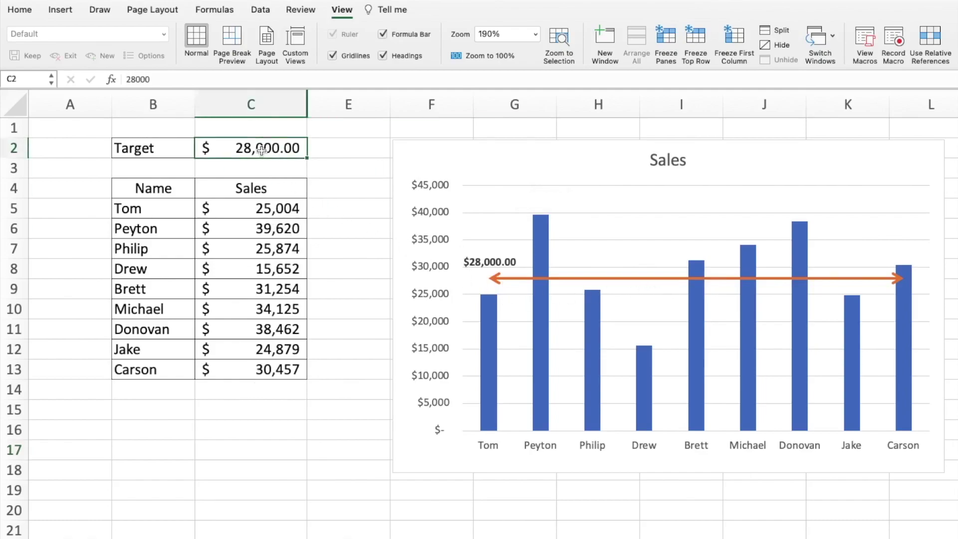
{"action": "type", "text": "35000"}
{"action": "key", "text": "Return"}
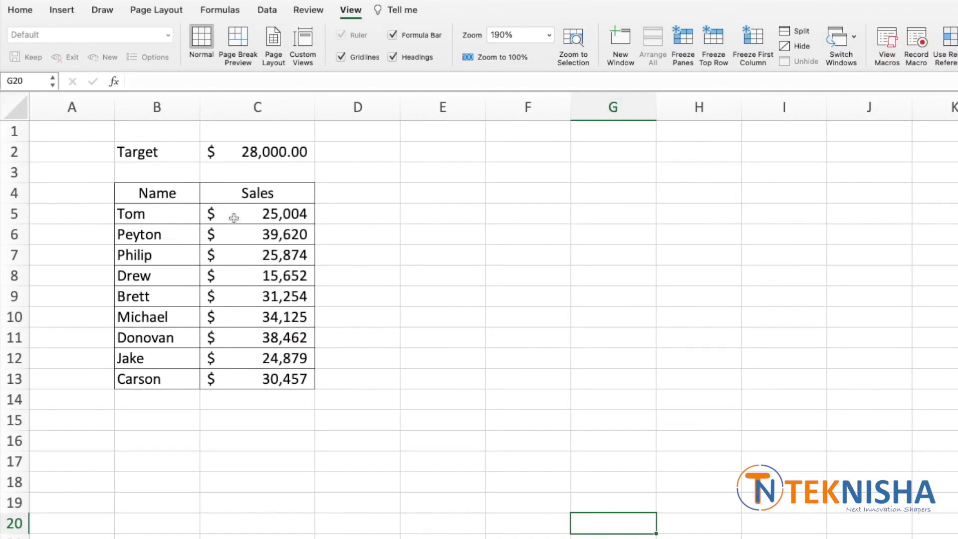
{"action": "left_click_drag", "start_coordinate": [178, 197], "coordinate": [248, 376]}
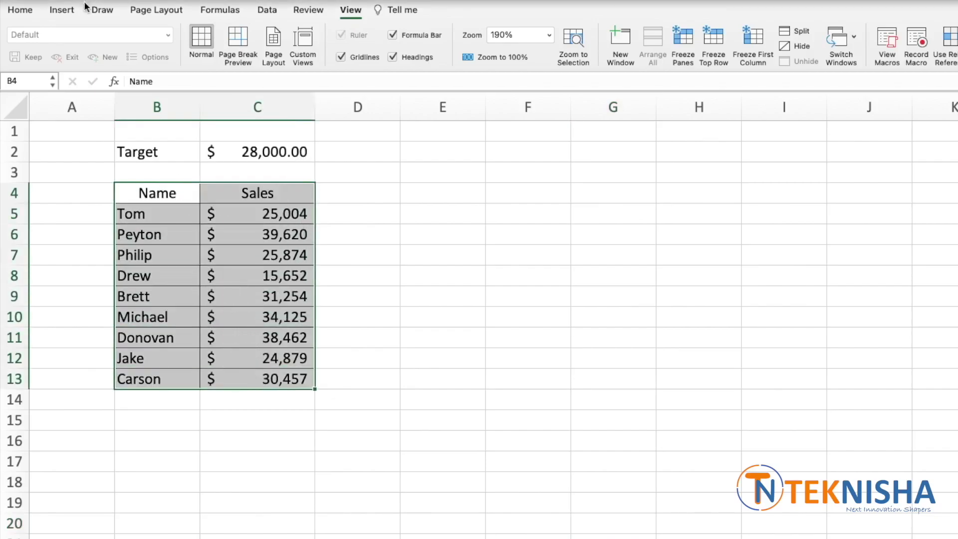
{"action": "left_click", "coordinate": [70, 12]}
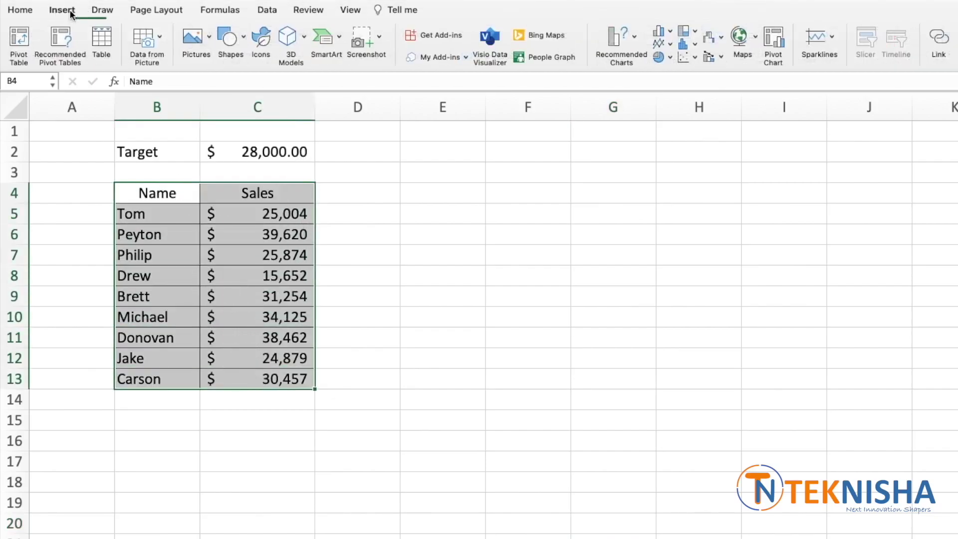
{"action": "left_click", "coordinate": [661, 33]}
{"action": "left_click", "coordinate": [681, 100]}
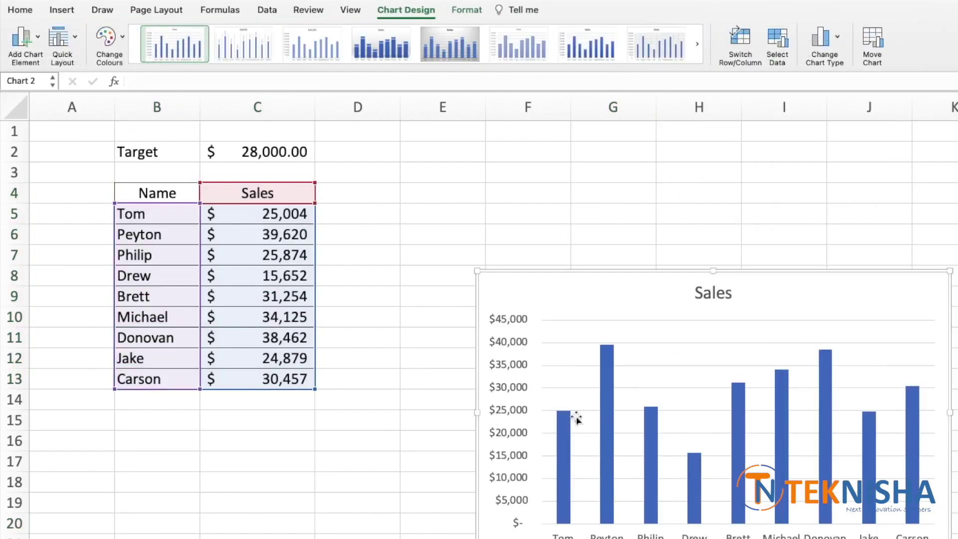
{"action": "left_click_drag", "start_coordinate": [594, 293], "coordinate": [494, 199]}
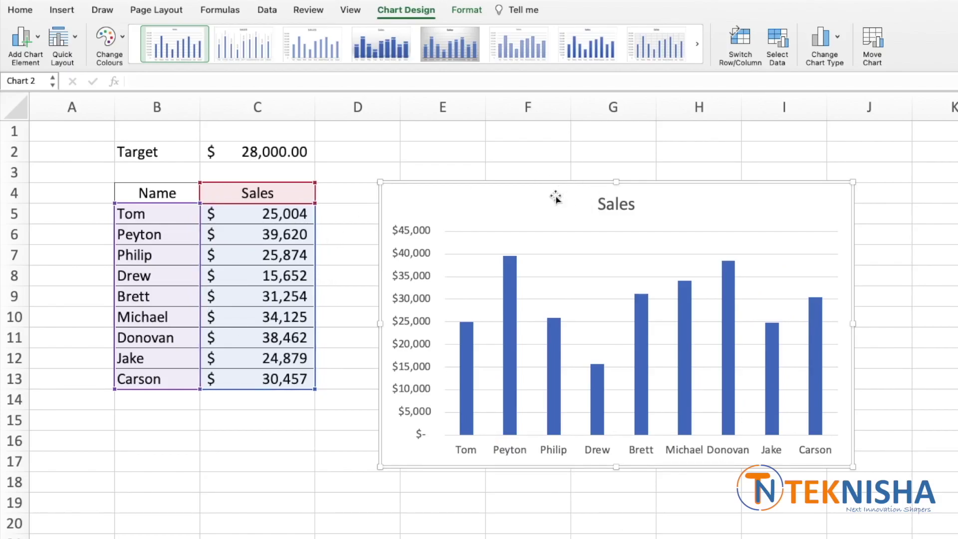
{"action": "key", "text": "Delete"}
{"action": "left_click", "coordinate": [487, 412]}
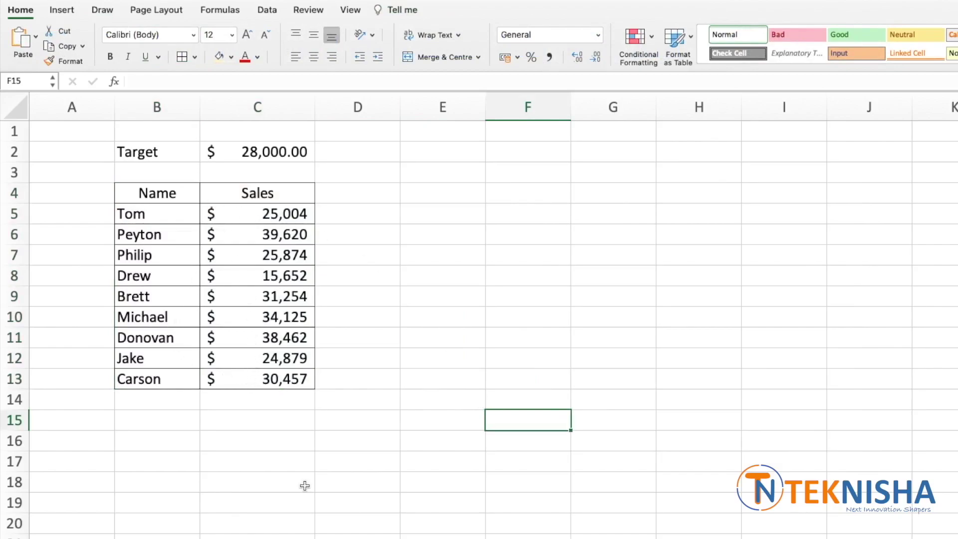
Add a Target header in D4 and the absolute formula =$C$2 in D5.
{"action": "left_click", "coordinate": [345, 195]}
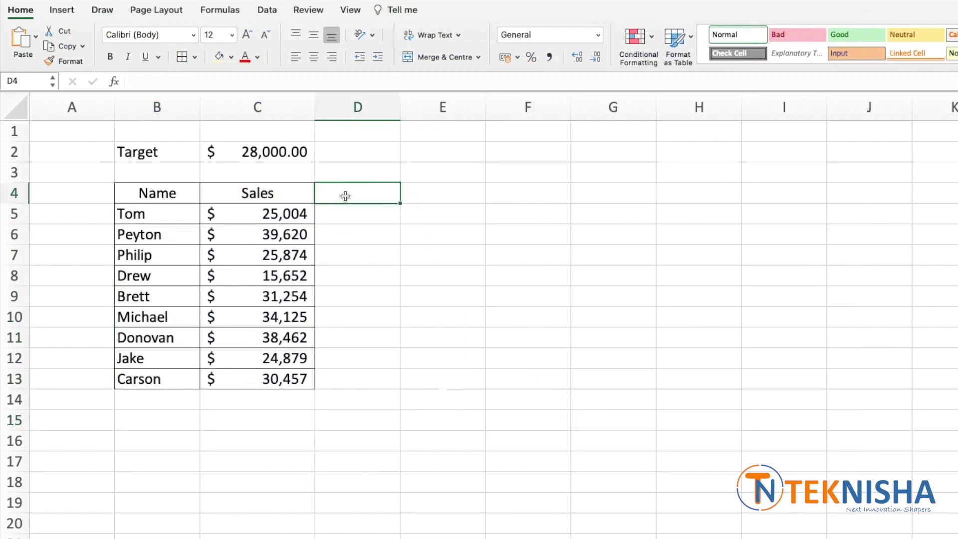
{"action": "type", "text": "Target"}
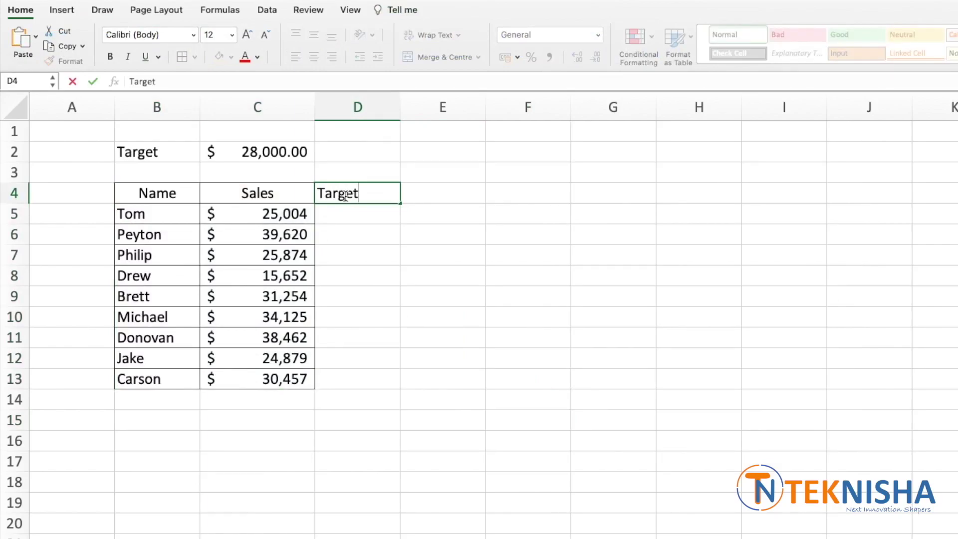
{"action": "key", "text": "Return"}
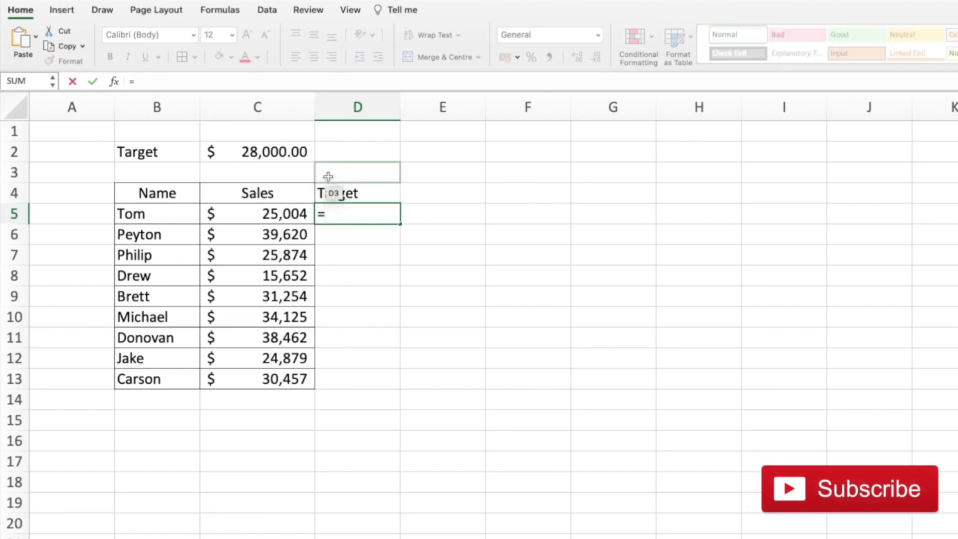
{"action": "left_click", "coordinate": [273, 157]}
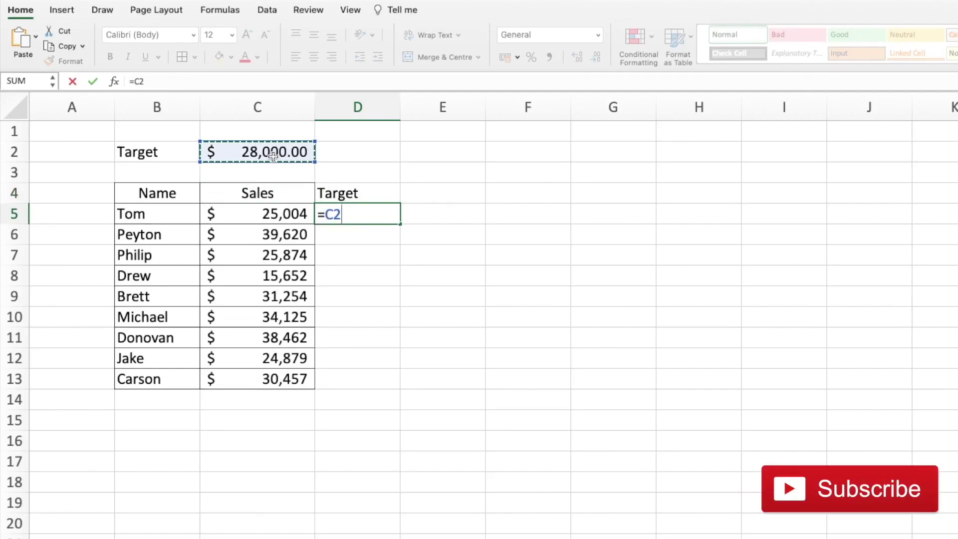
{"action": "key", "text": "F4"}
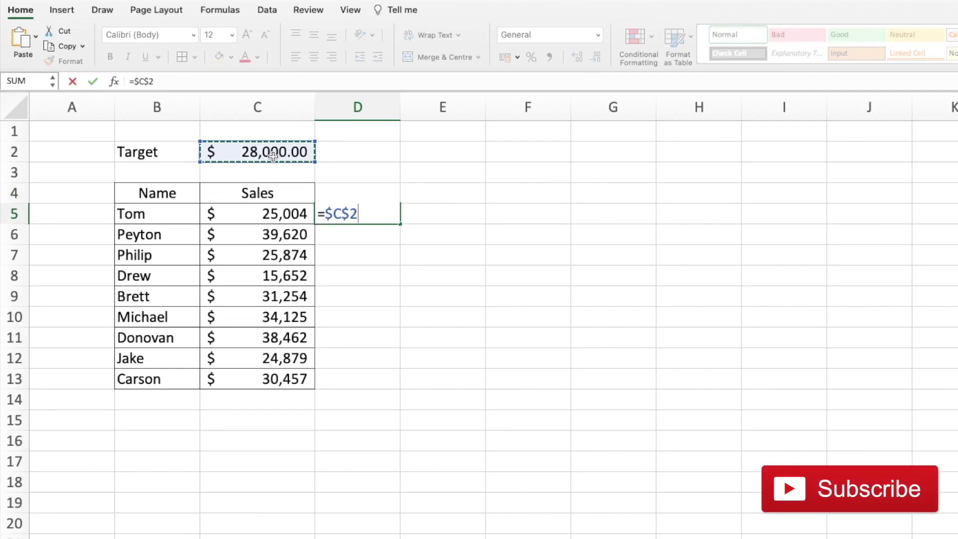
{"action": "key", "text": "Return"}
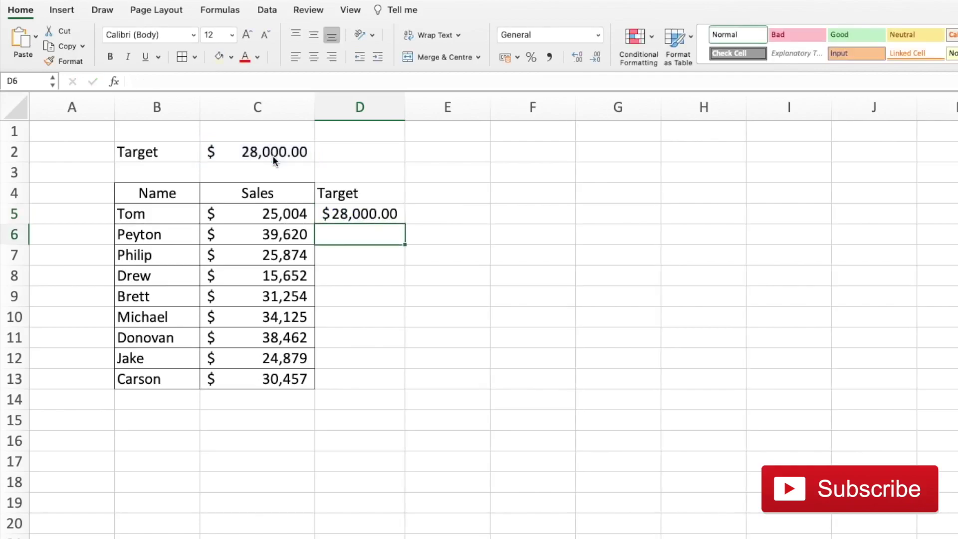
Fill the =$C$2 formula from D5 down to D13.
{"action": "left_click", "coordinate": [376, 216]}
{"action": "left_click_drag", "start_coordinate": [404, 224], "coordinate": [384, 386]}
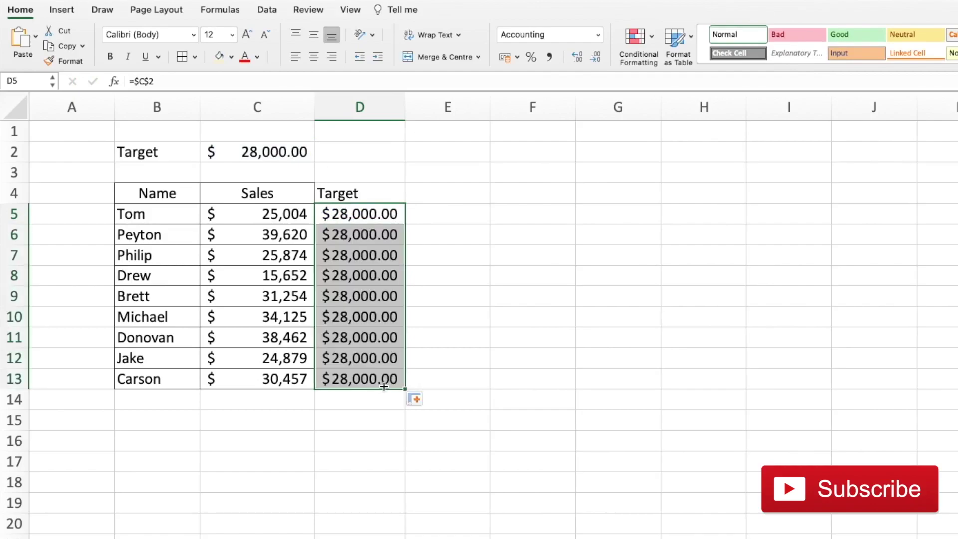
{"action": "left_click", "coordinate": [529, 277]}
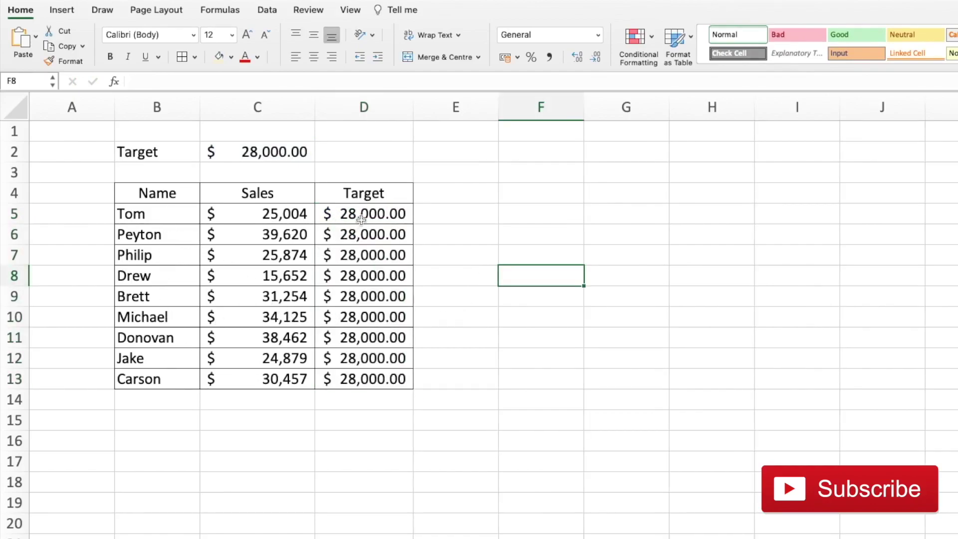
Change the C2 target to 32000, then select the table B4:D13 including Target.
{"action": "left_click", "coordinate": [270, 151]}
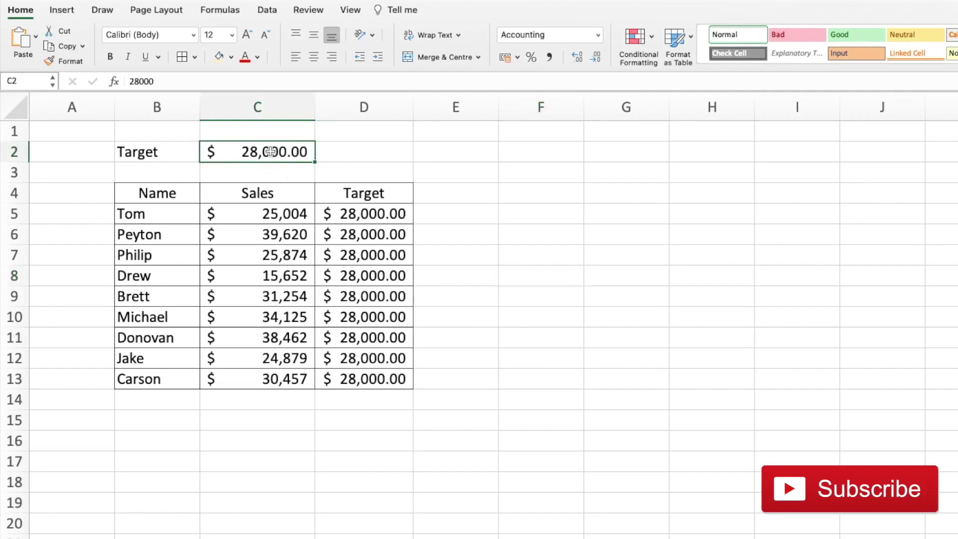
{"action": "type", "text": "32000"}
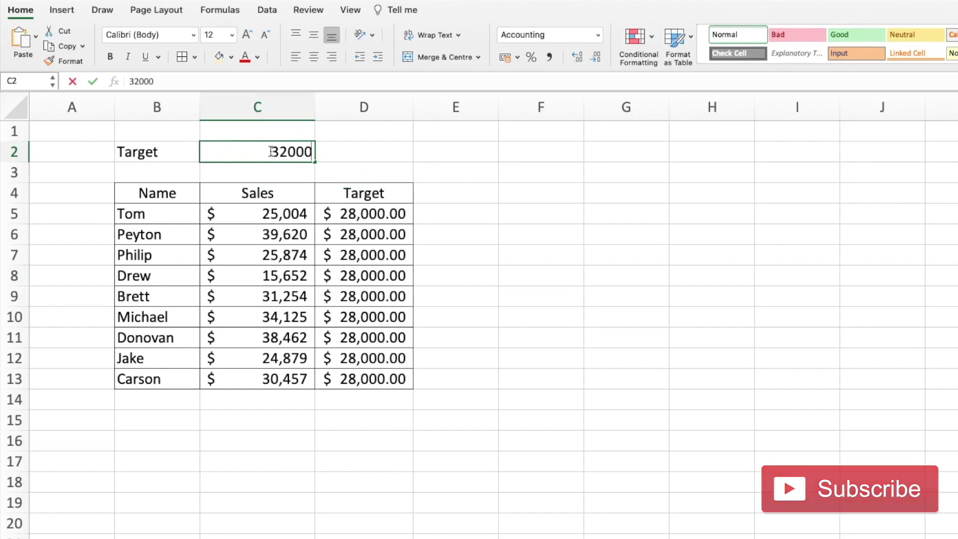
{"action": "key", "text": "Return"}
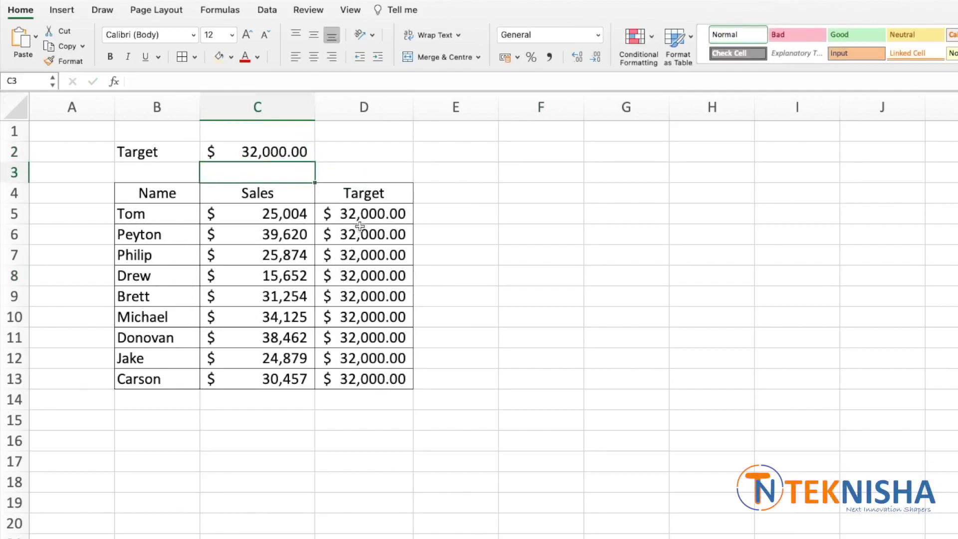
{"action": "left_click", "coordinate": [274, 153]}
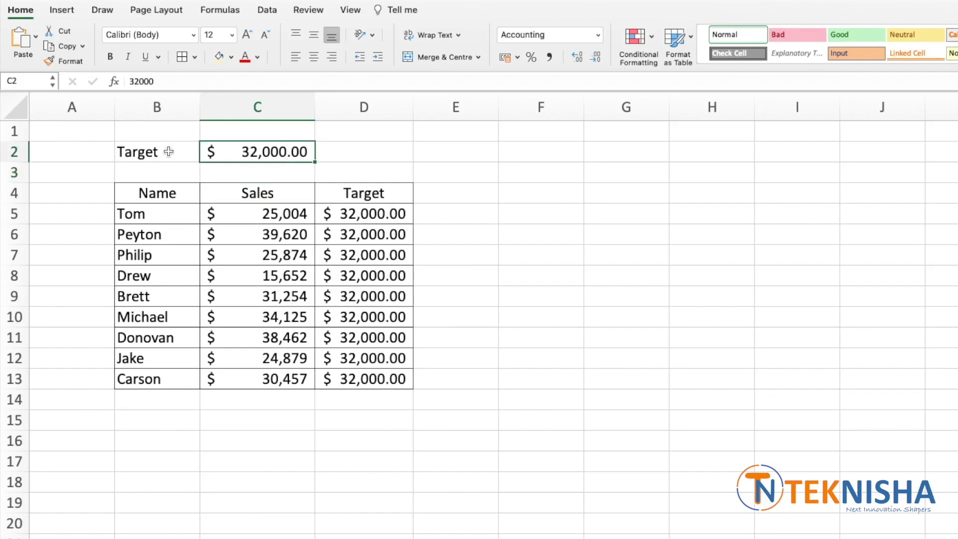
{"action": "left_click_drag", "start_coordinate": [171, 194], "coordinate": [343, 381]}
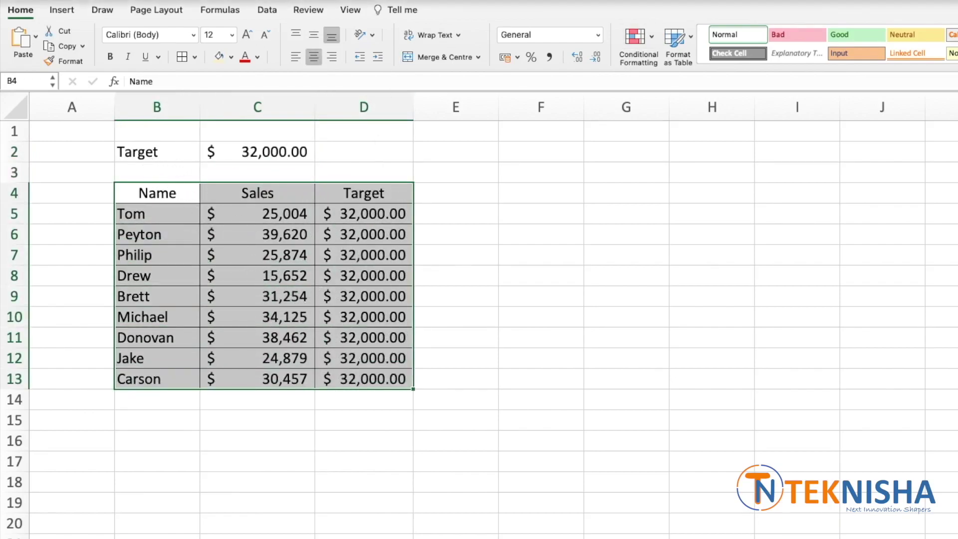
Insert a clustered column chart of Sales and Target and place it beside the table.
{"action": "left_click", "coordinate": [63, 11]}
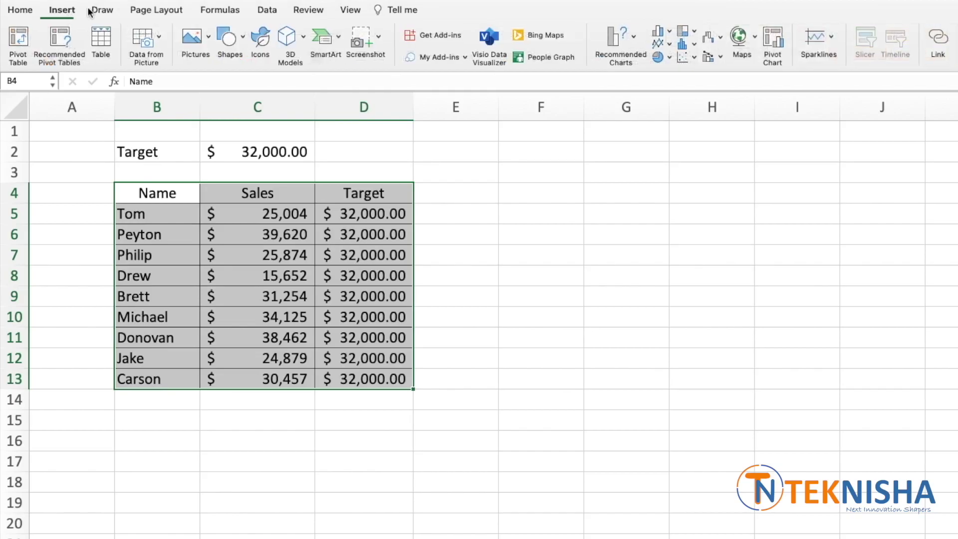
{"action": "left_click", "coordinate": [671, 32]}
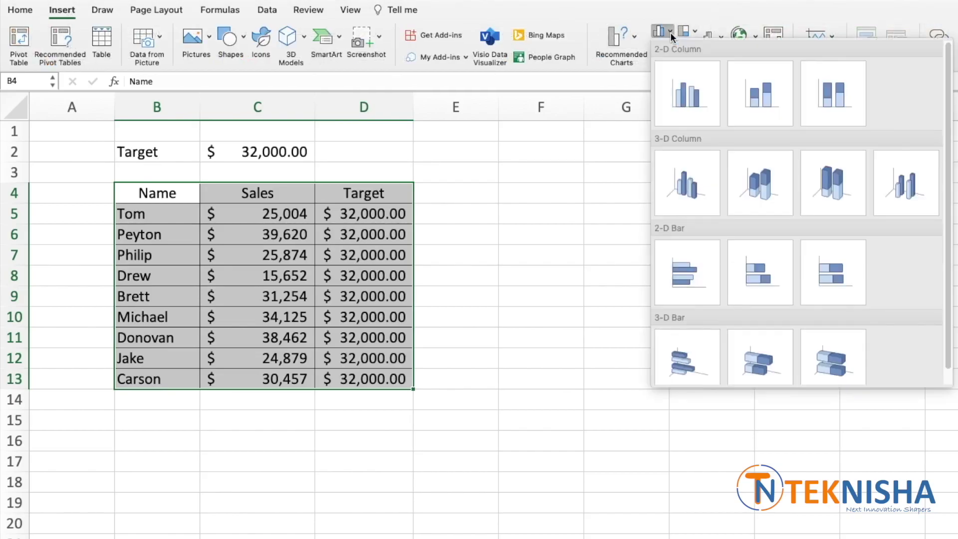
{"action": "left_click", "coordinate": [698, 118]}
{"action": "left_click_drag", "start_coordinate": [611, 306], "coordinate": [586, 176]}
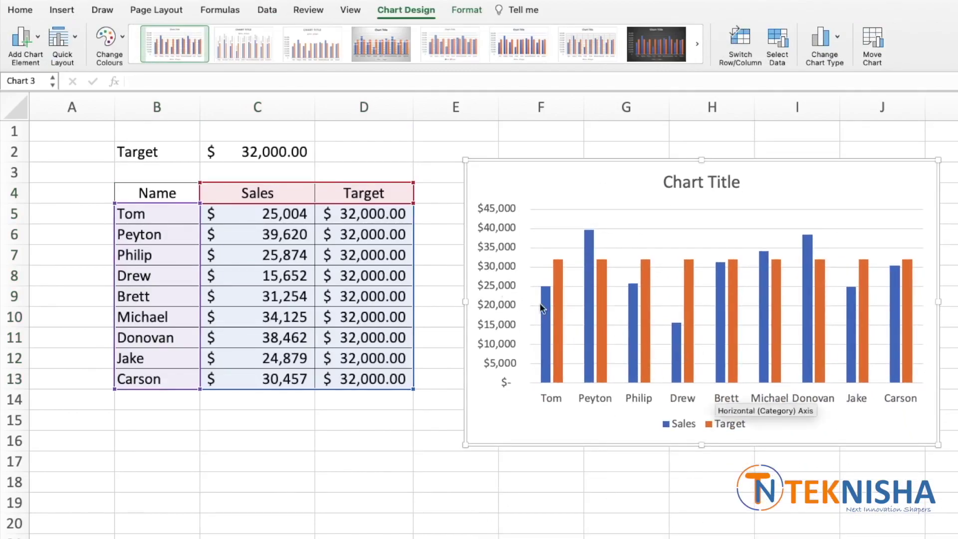
Raise the C2 target to 35000.
{"action": "left_click", "coordinate": [291, 152]}
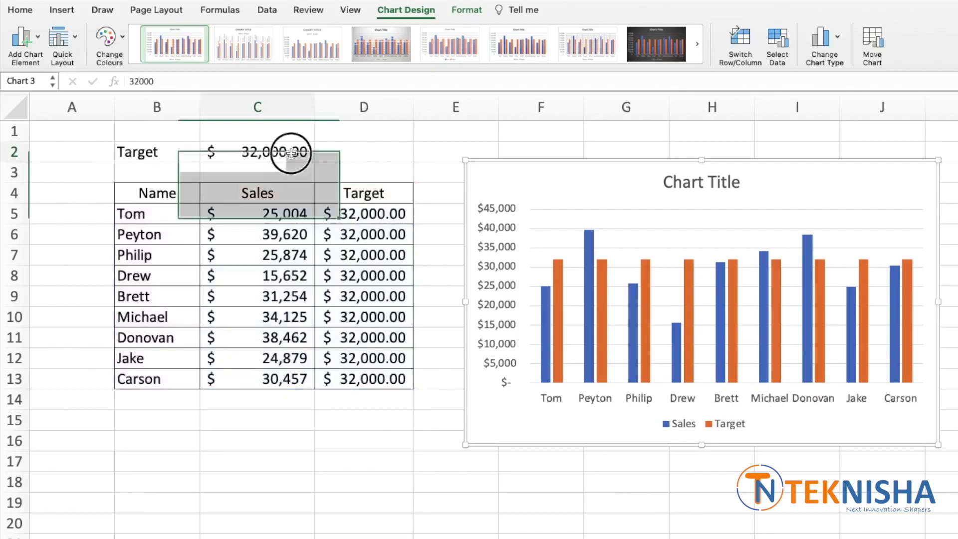
{"action": "type", "text": "35000"}
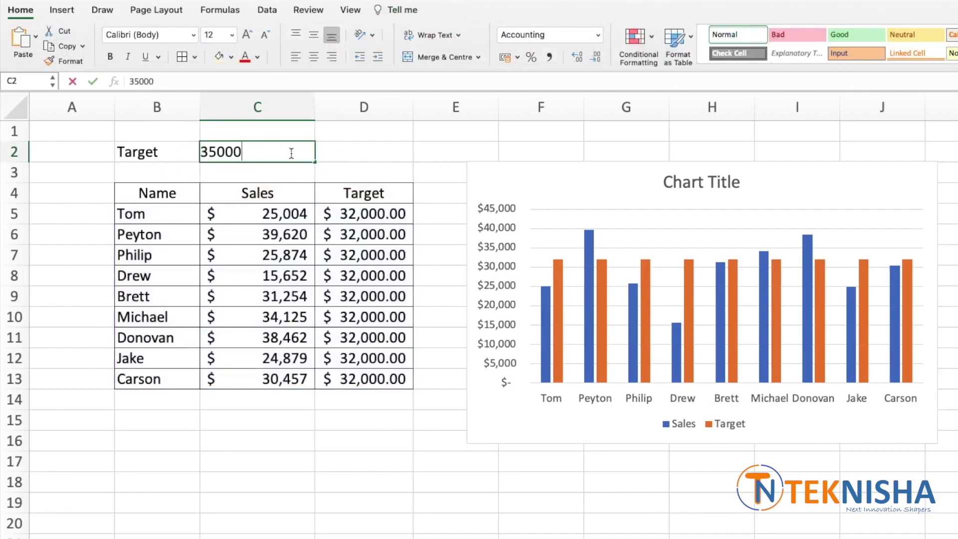
{"action": "key", "text": "Return"}
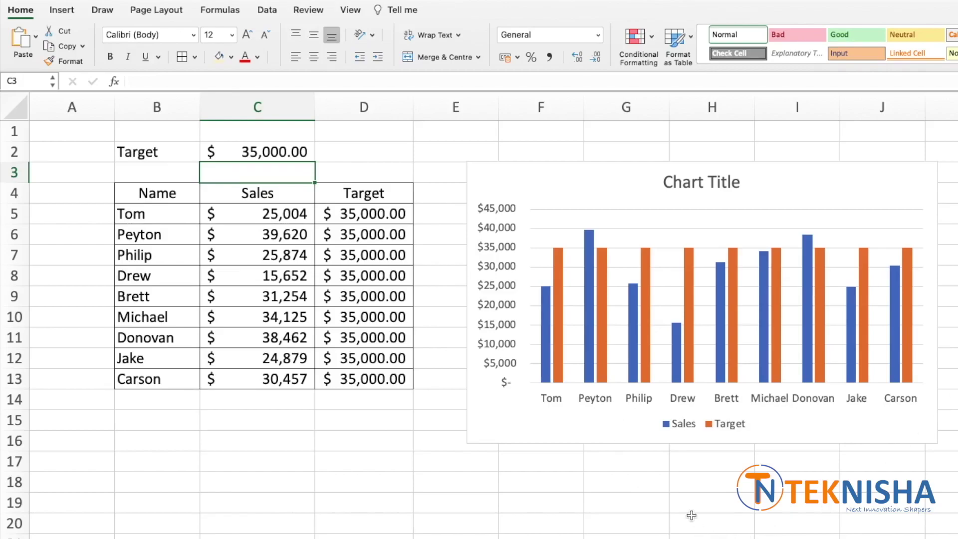
Change the Target series chart type to a 2-D Line across the Sales columns.
{"action": "left_click", "coordinate": [560, 324]}
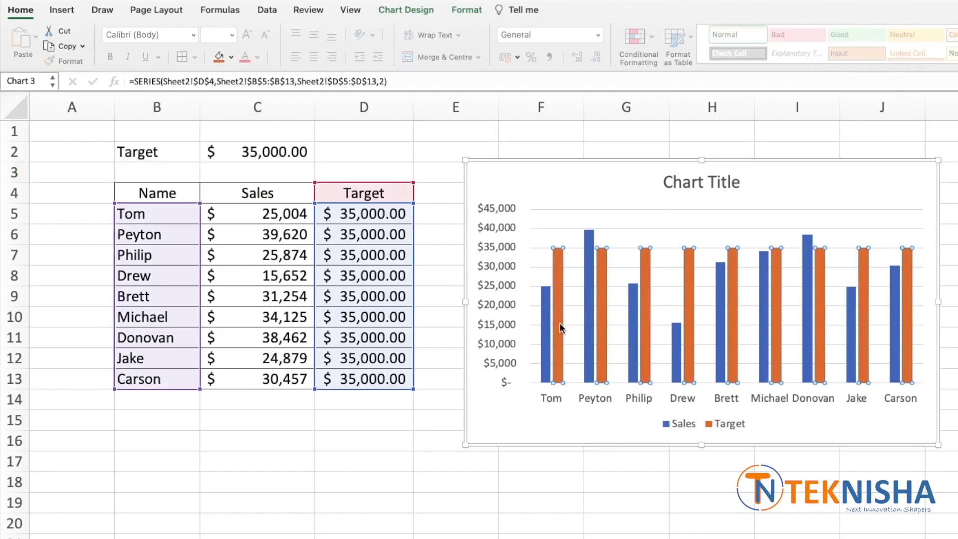
{"action": "right_click", "coordinate": [559, 327]}
{"action": "mouse_move", "coordinate": [641, 370]}
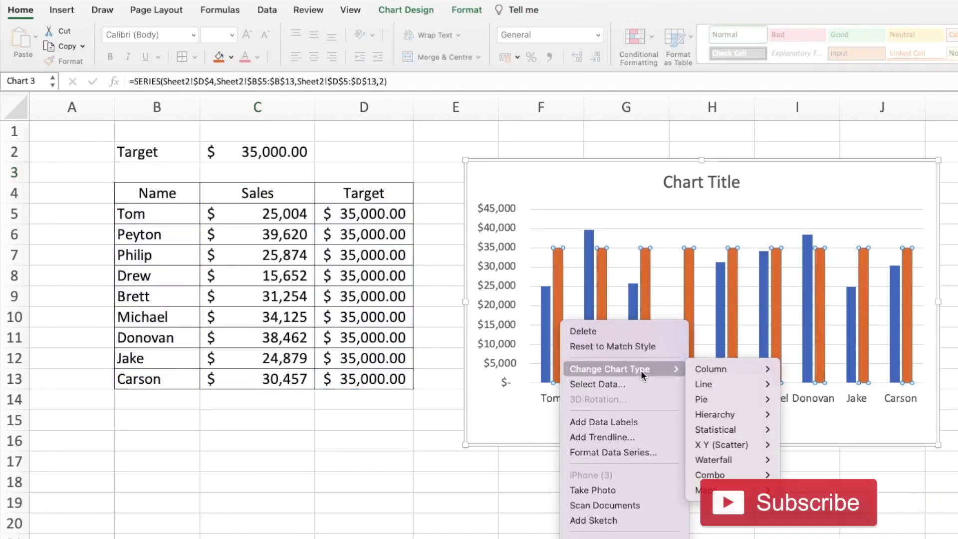
{"action": "mouse_move", "coordinate": [726, 381]}
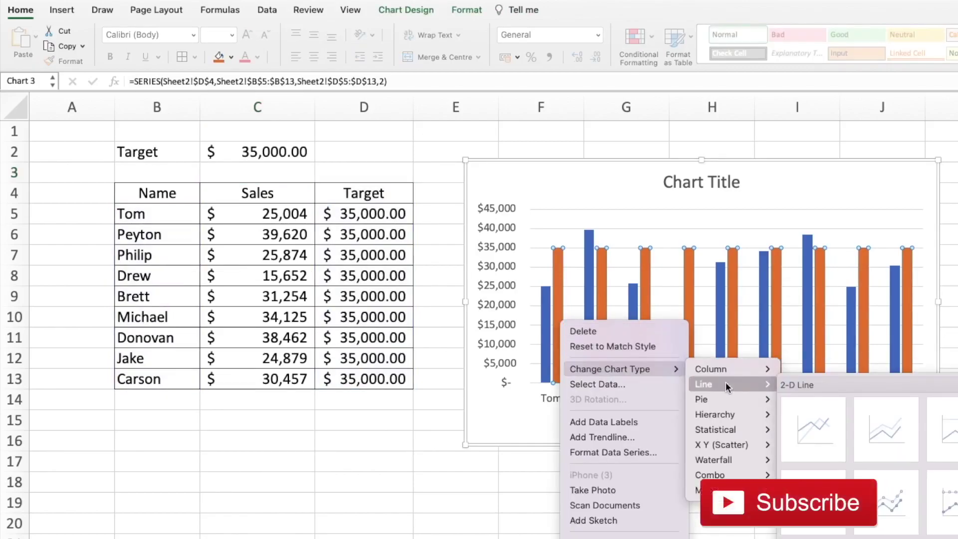
{"action": "left_click", "coordinate": [811, 427]}
{"action": "left_click", "coordinate": [757, 422]}
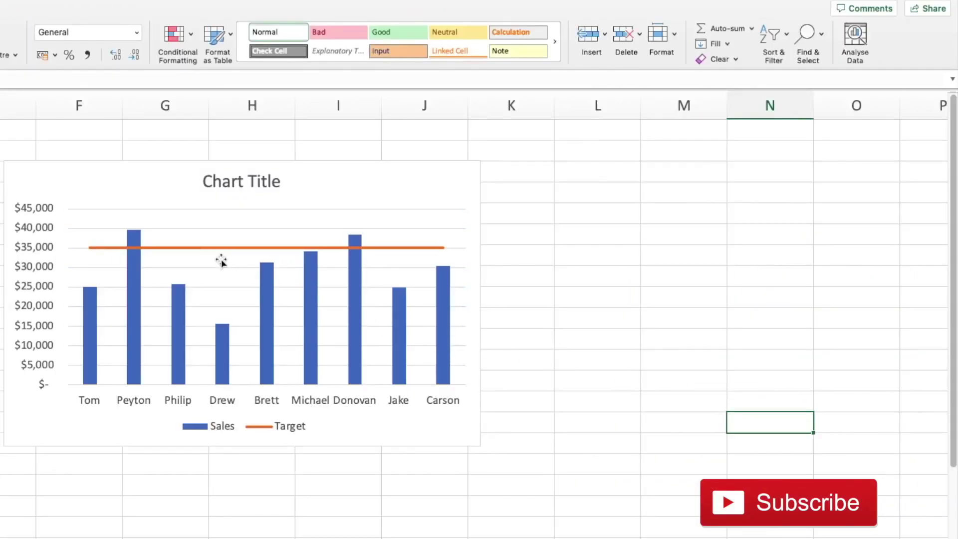
Select the whole orange Target line series in the chart.
{"action": "mouse_move", "coordinate": [211, 254]}
{"action": "left_click", "coordinate": [209, 247]}
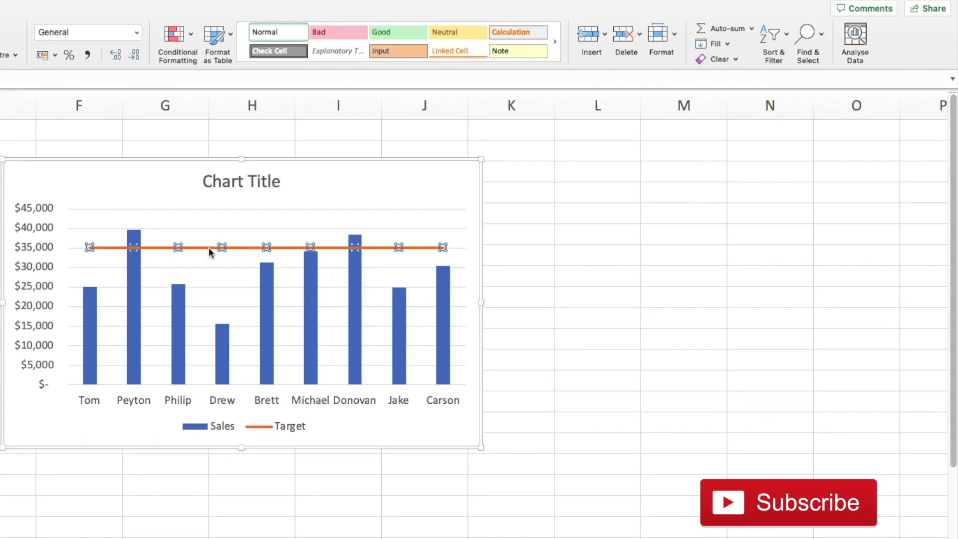
{"action": "left_click", "coordinate": [208, 250]}
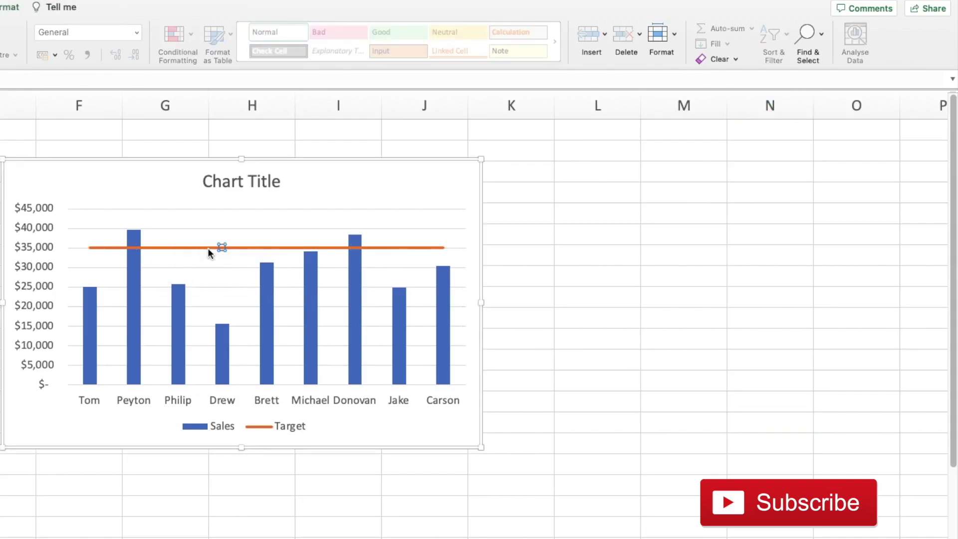
{"action": "double_click", "coordinate": [208, 247]}
{"action": "left_click", "coordinate": [161, 248]}
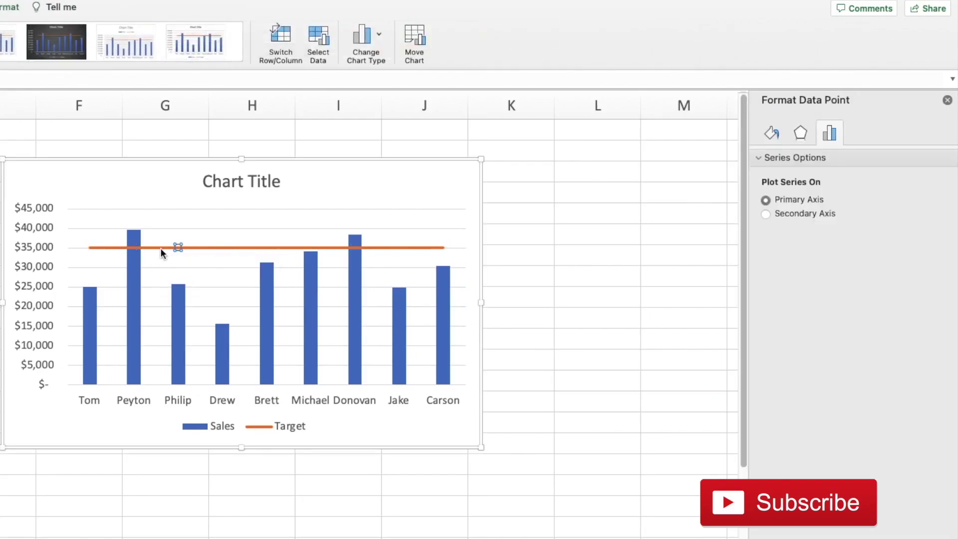
{"action": "left_click", "coordinate": [123, 247]}
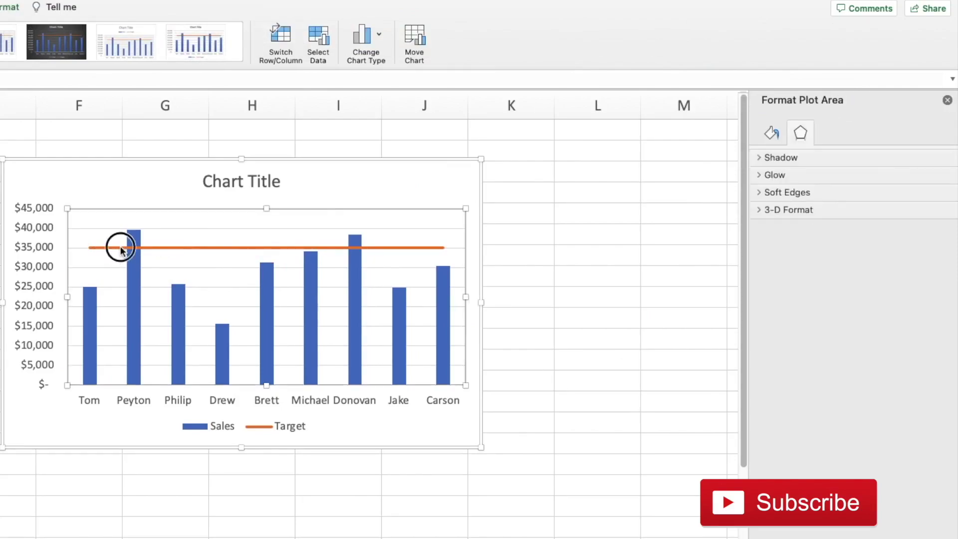
{"action": "left_click", "coordinate": [125, 248]}
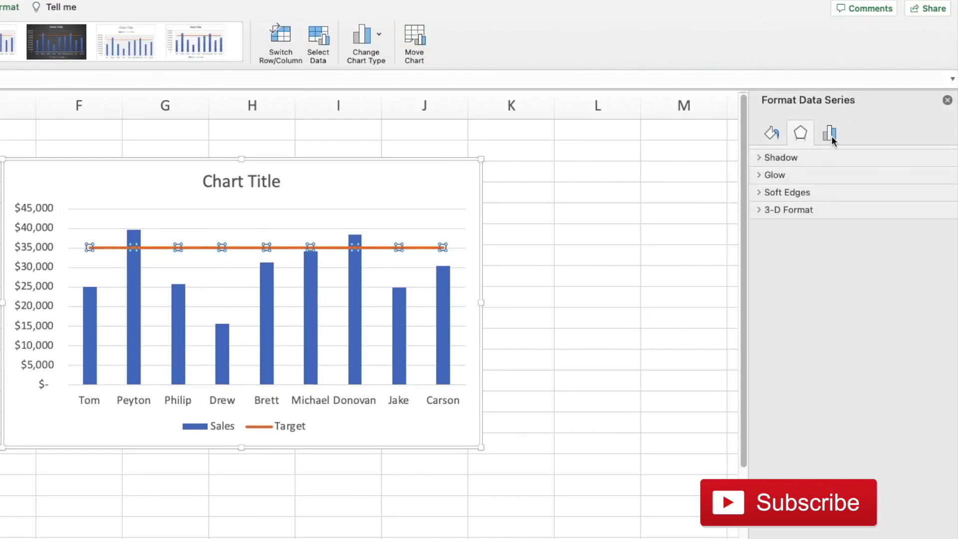
Set arrow types for both the begin and end of the Target line.
{"action": "left_click", "coordinate": [768, 134]}
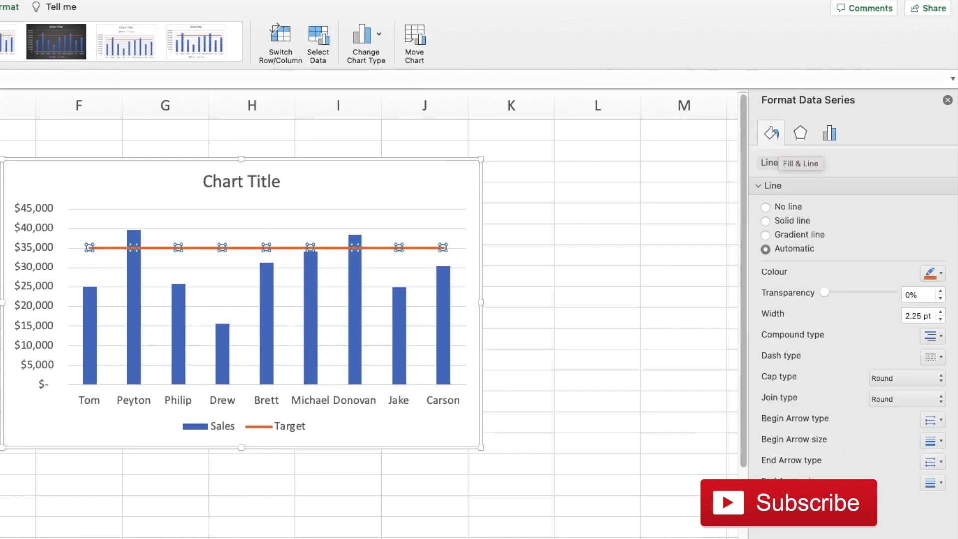
{"action": "left_click", "coordinate": [930, 420]}
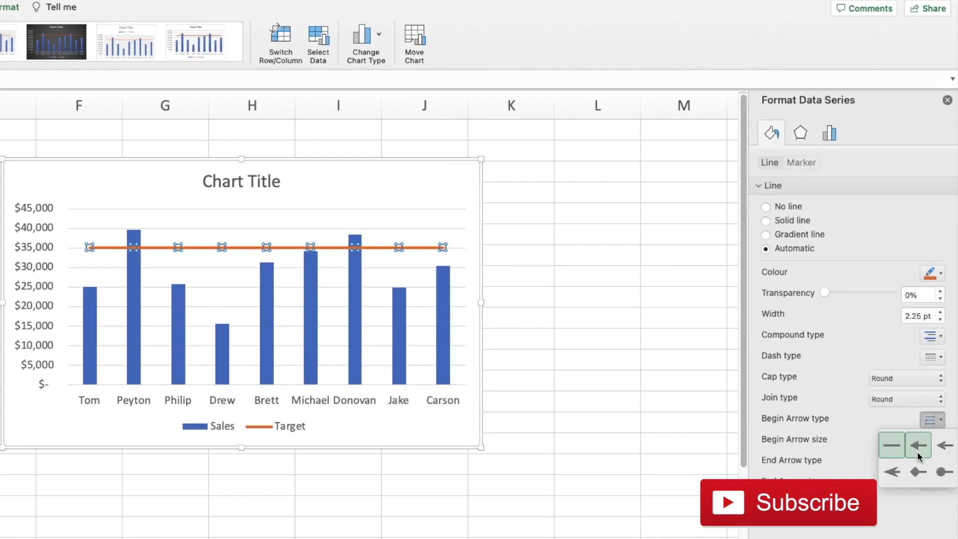
{"action": "left_click", "coordinate": [944, 445]}
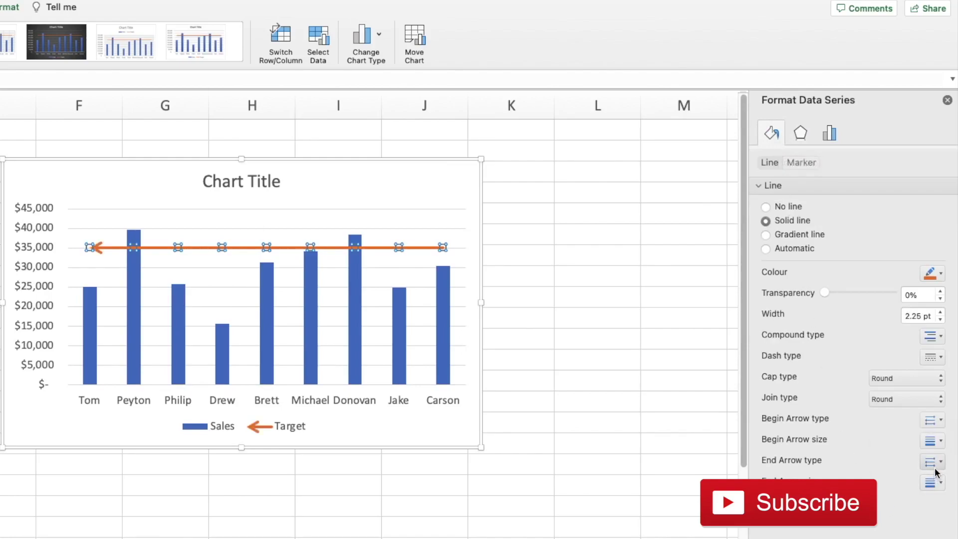
{"action": "left_click", "coordinate": [936, 472]}
{"action": "left_click", "coordinate": [942, 490]}
{"action": "left_click", "coordinate": [362, 524]}
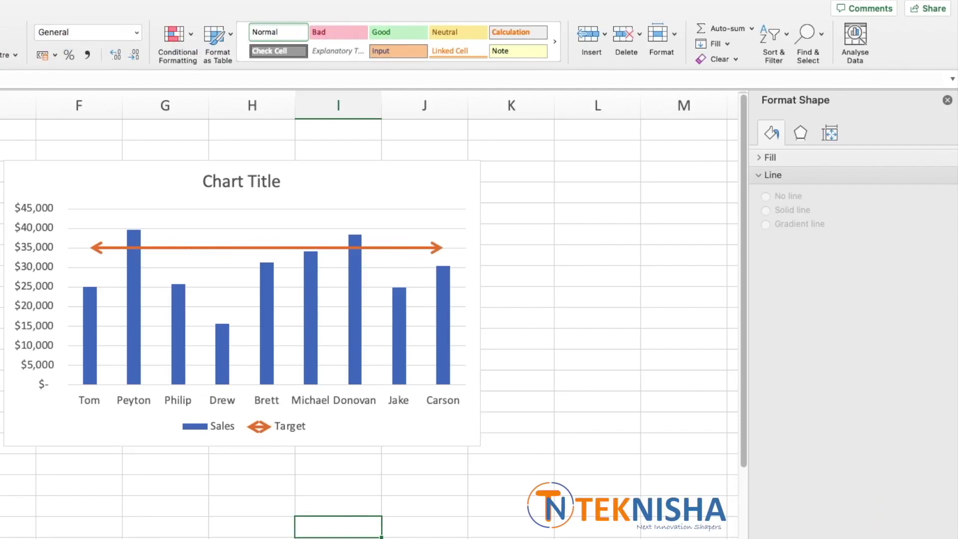
Add a data label to the Tom target point and set its position to Above.
{"action": "left_click", "coordinate": [130, 248]}
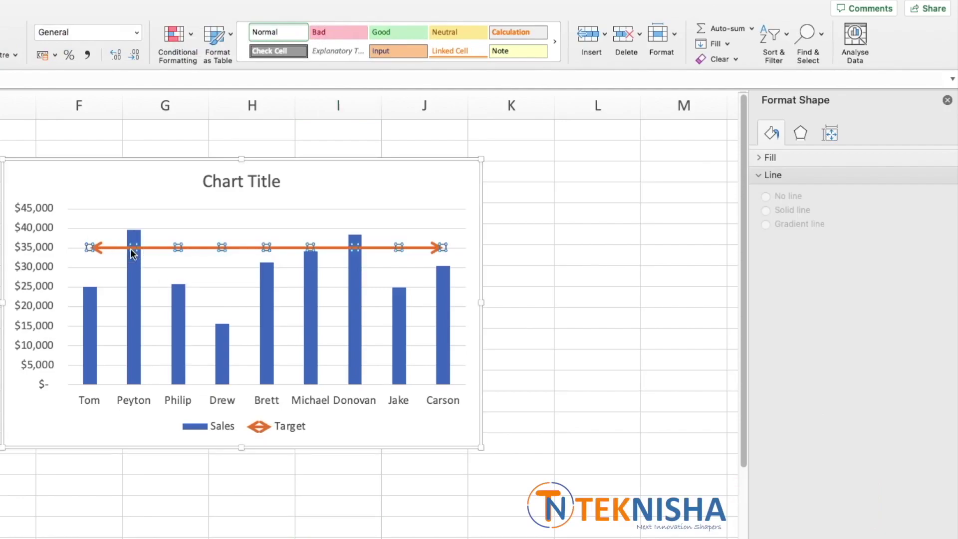
{"action": "left_click", "coordinate": [89, 248]}
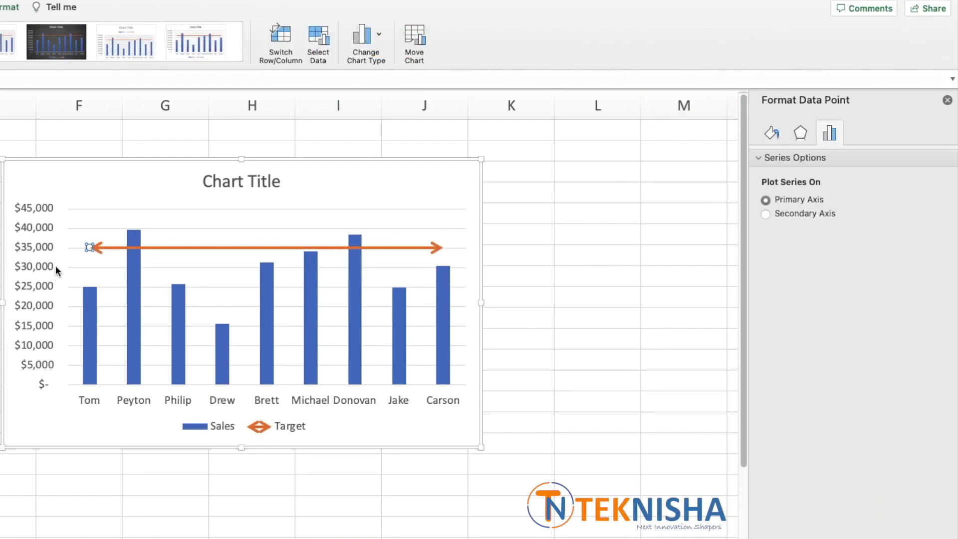
{"action": "right_click", "coordinate": [90, 248]}
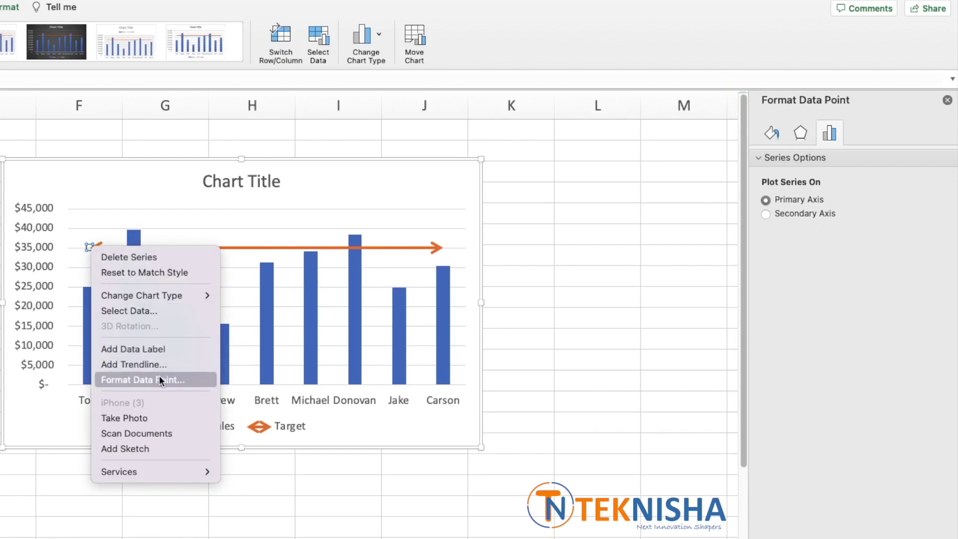
{"action": "left_click", "coordinate": [161, 349]}
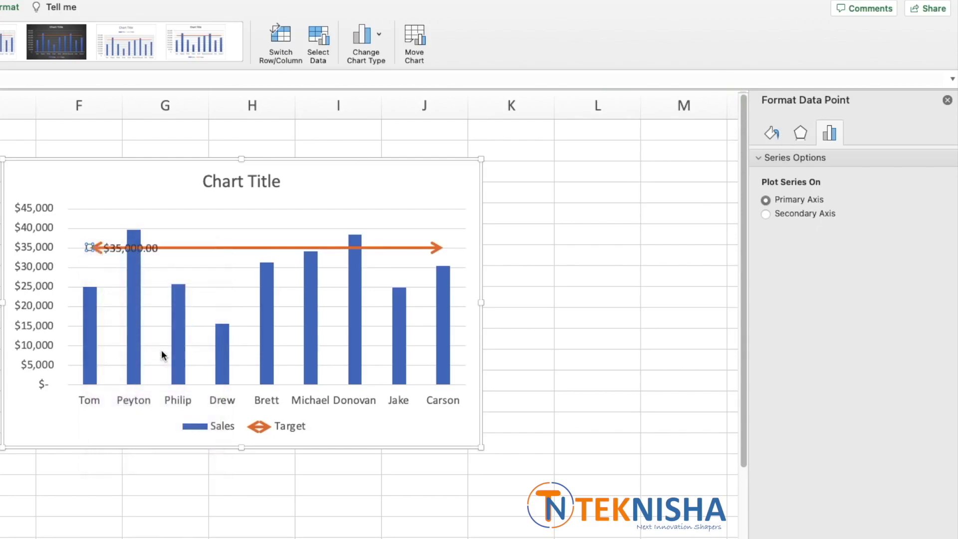
{"action": "left_click", "coordinate": [119, 253]}
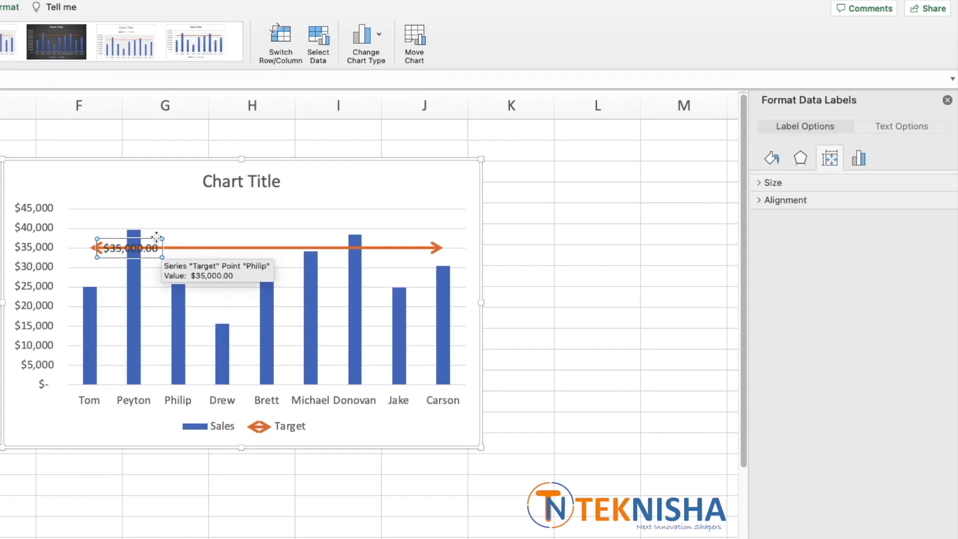
{"action": "left_click", "coordinate": [858, 159]}
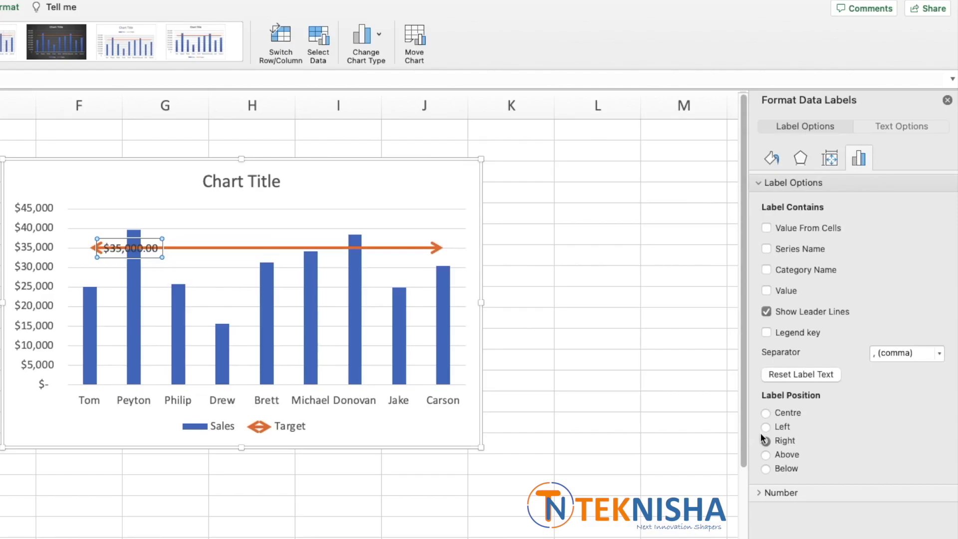
{"action": "left_click", "coordinate": [767, 455]}
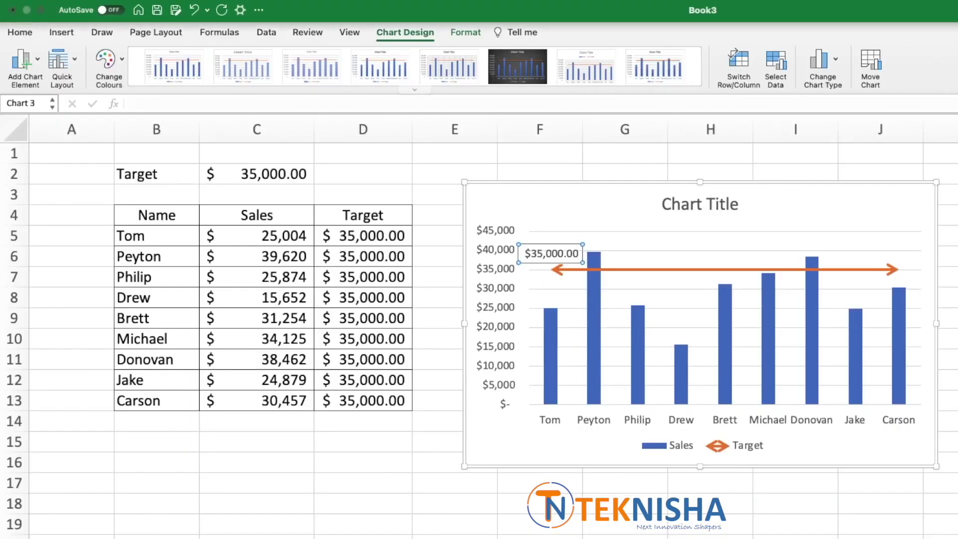
Bold the $35,000.00 label and replace the chart title with 'Sales'.
{"action": "left_click", "coordinate": [30, 32]}
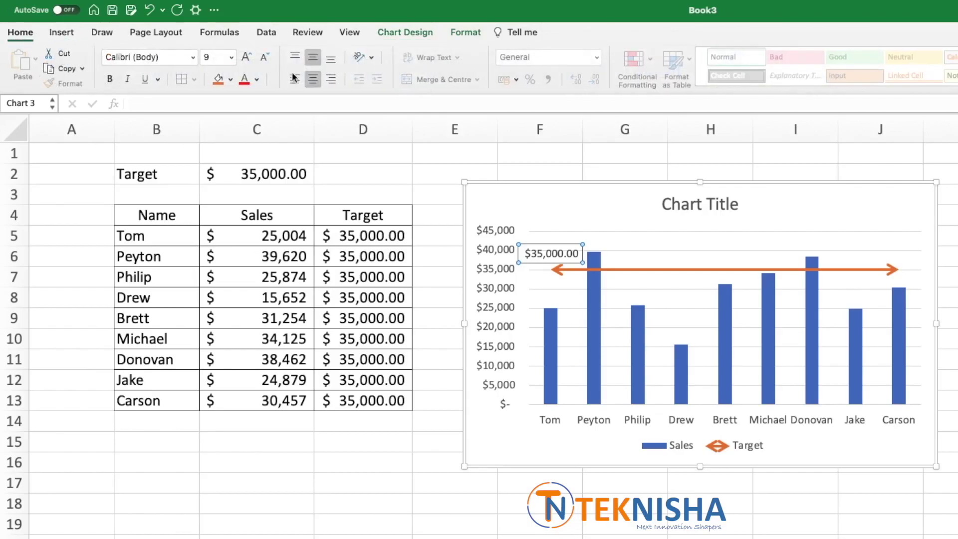
{"action": "left_click", "coordinate": [110, 80]}
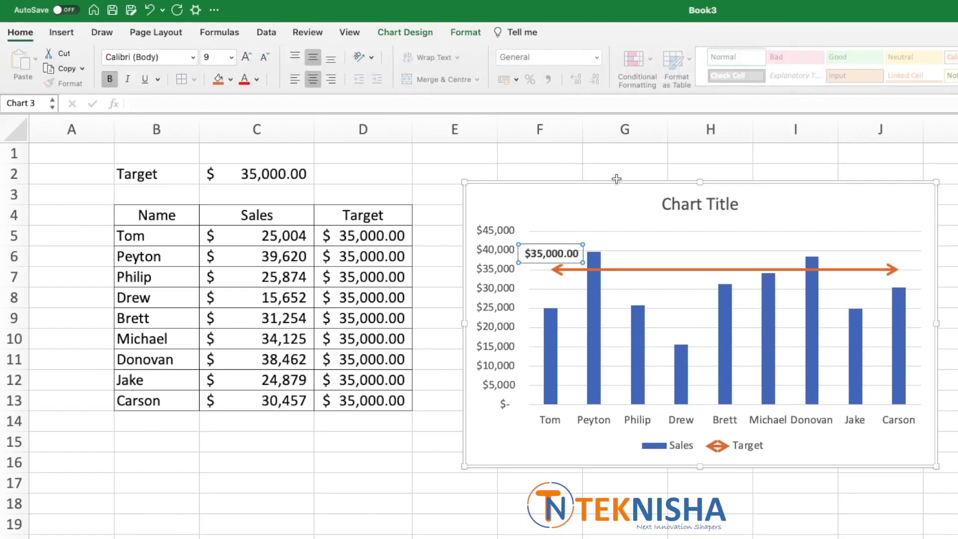
{"action": "left_click", "coordinate": [683, 204]}
{"action": "left_click_drag", "start_coordinate": [661, 203], "coordinate": [698, 205]}
{"action": "triple_click", "coordinate": [698, 205]}
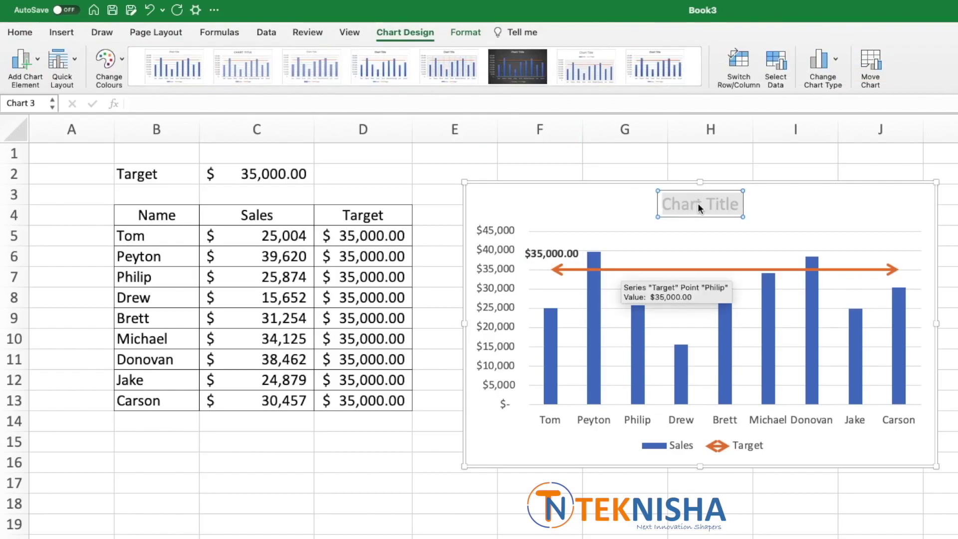
{"action": "type", "text": "Sales"}
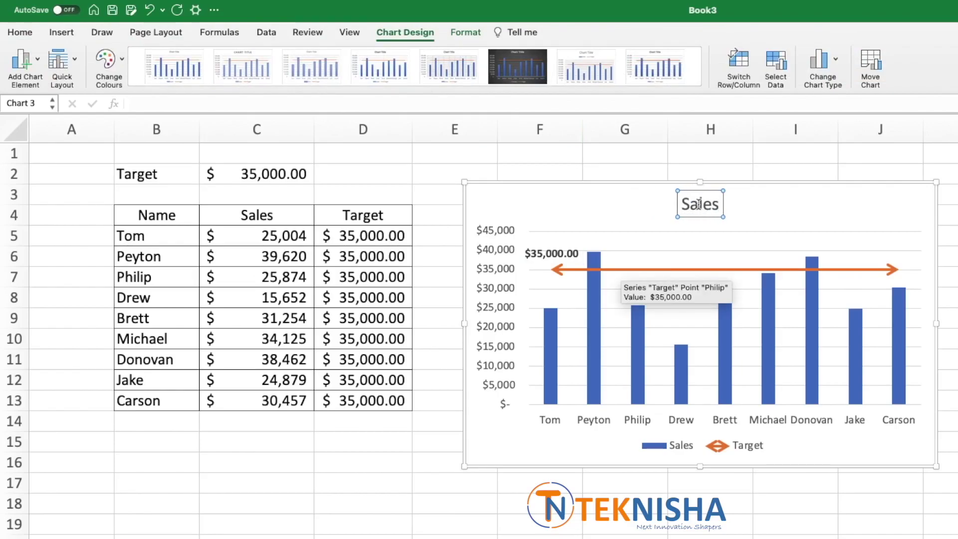
{"action": "key", "text": "Return"}
{"action": "key", "text": "BackSpace"}
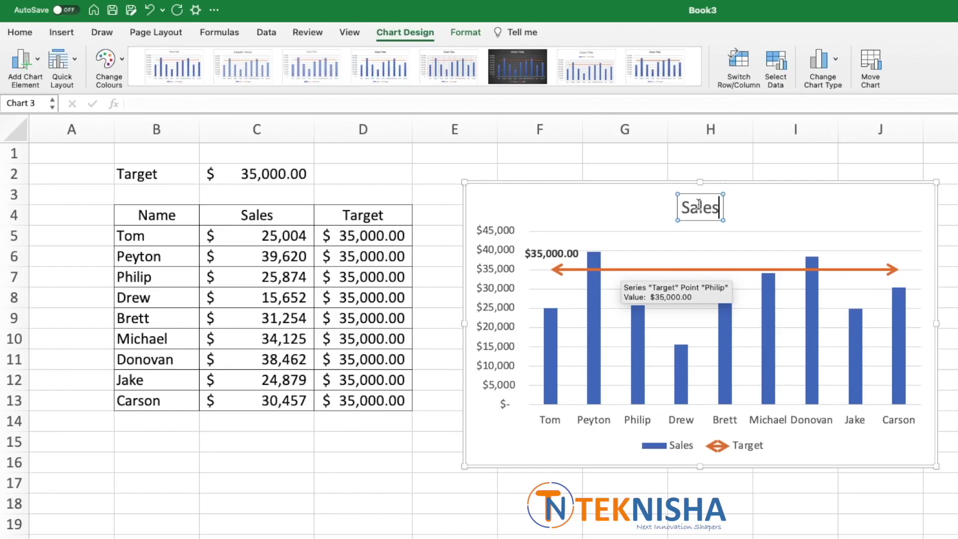
{"action": "key", "text": "Escape"}
{"action": "key", "text": "Escape"}
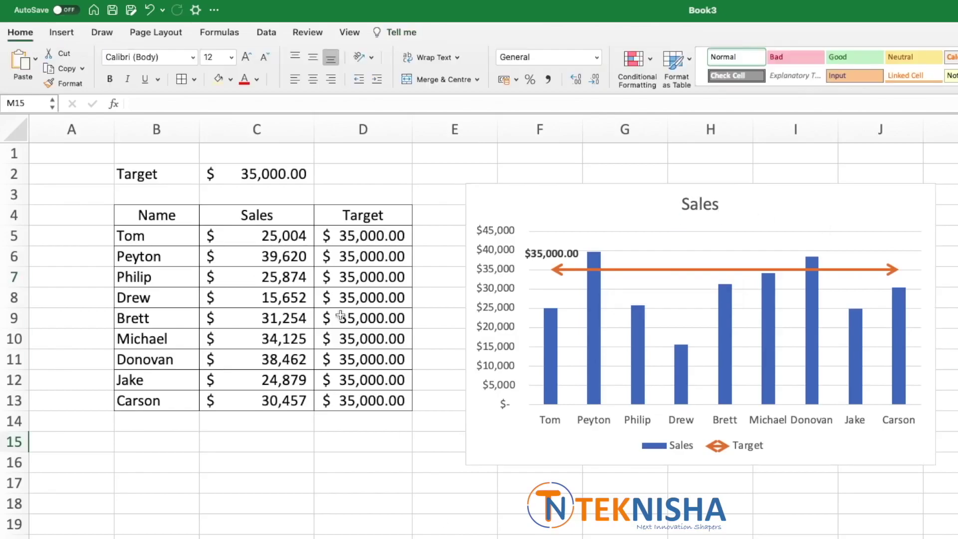
{"action": "left_click", "coordinate": [542, 210]}
Turn on 'Show data in hidden rows and columns' in the chart's Select Data settings.
{"action": "right_click", "coordinate": [542, 211]}
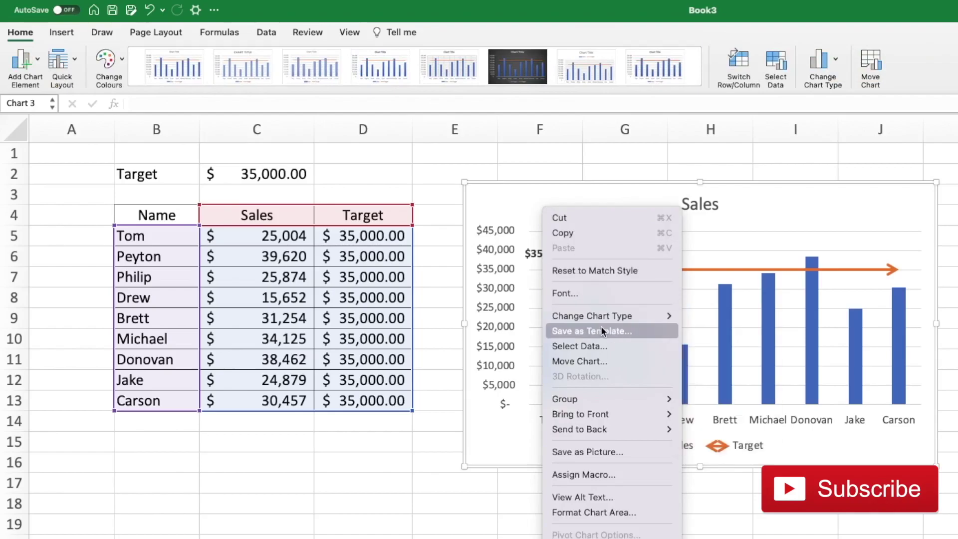
{"action": "left_click", "coordinate": [608, 346]}
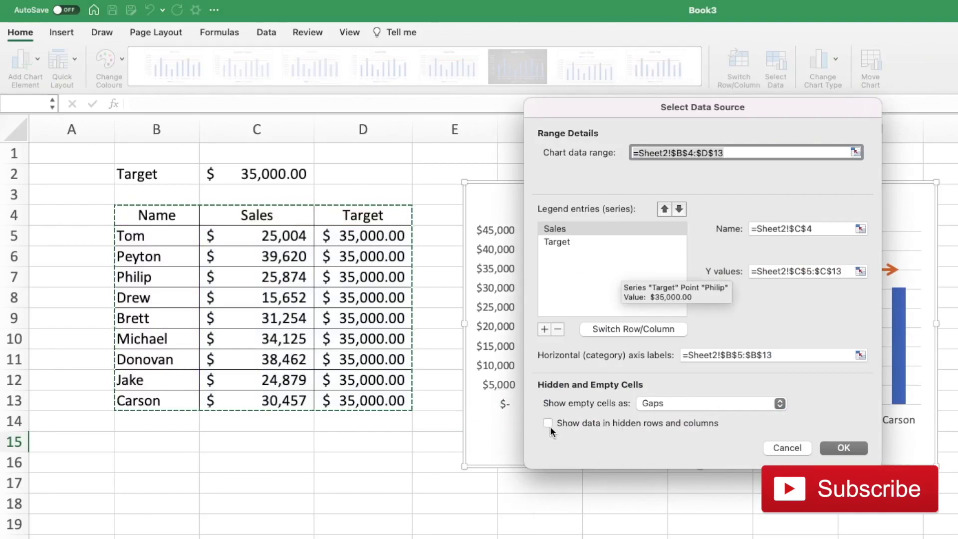
{"action": "left_click", "coordinate": [548, 423]}
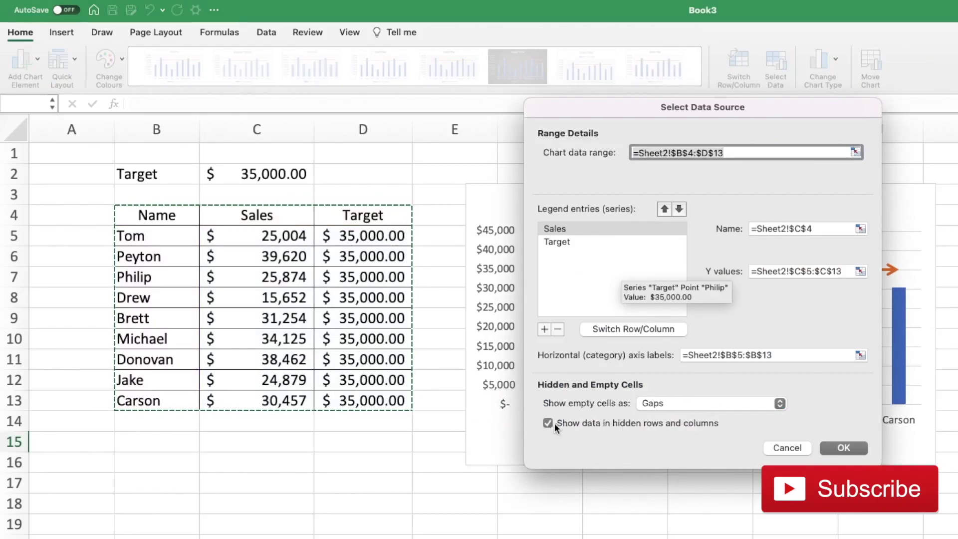
{"action": "left_click", "coordinate": [854, 448]}
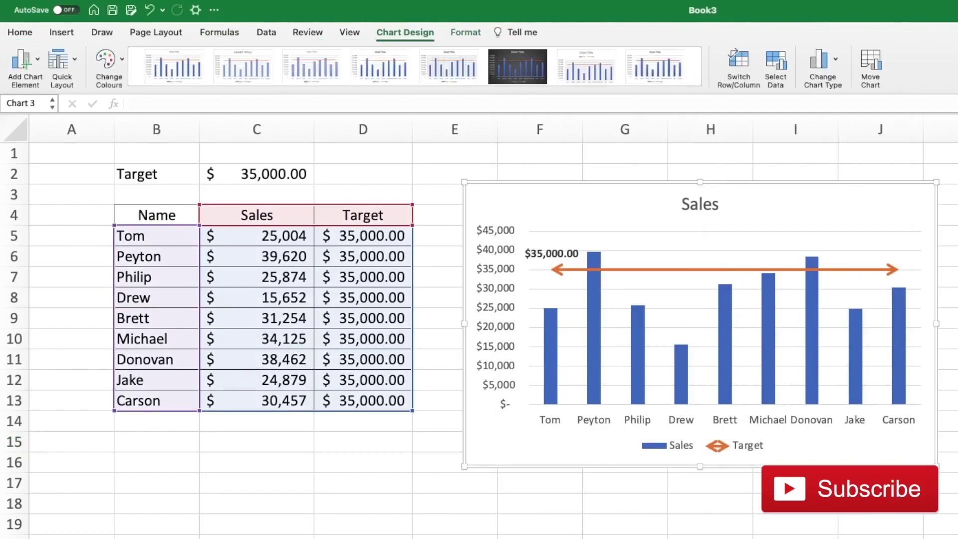
Hide column D, the Target helper column.
{"action": "right_click", "coordinate": [370, 128]}
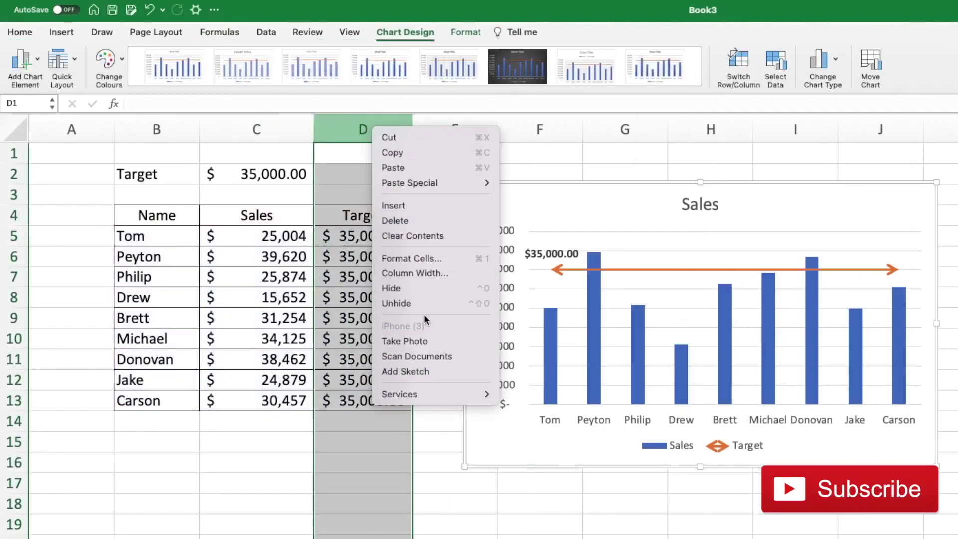
{"action": "left_click", "coordinate": [393, 288]}
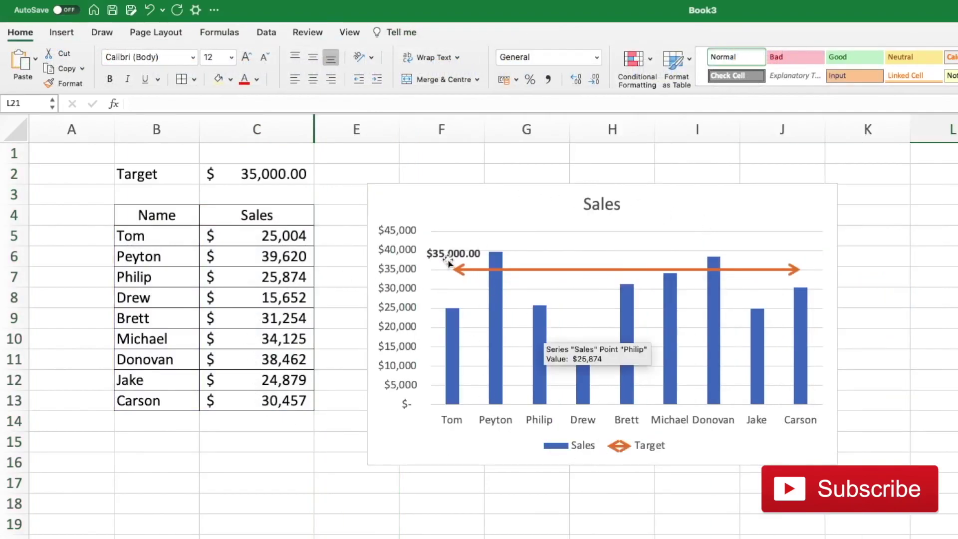
Change the target in C2 to 40,000 so the arrow and label shift to $40,000.00.
{"action": "left_click", "coordinate": [251, 173]}
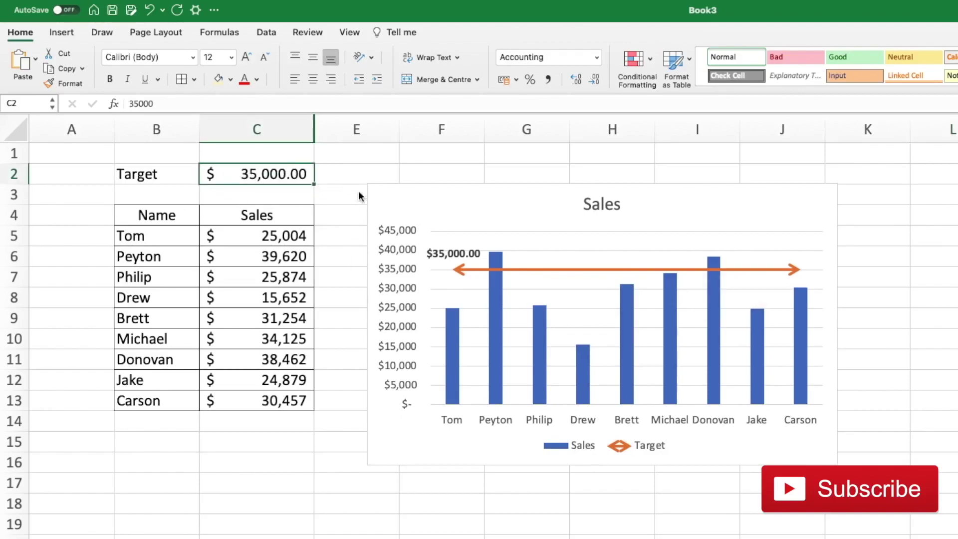
{"action": "type", "text": "40"}
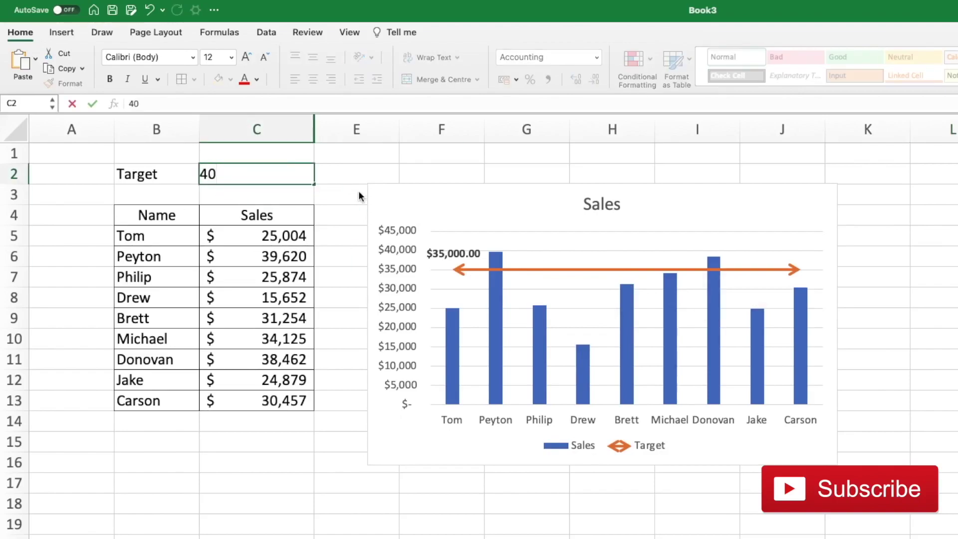
{"action": "type", "text": ",000"}
{"action": "key", "text": "Return"}
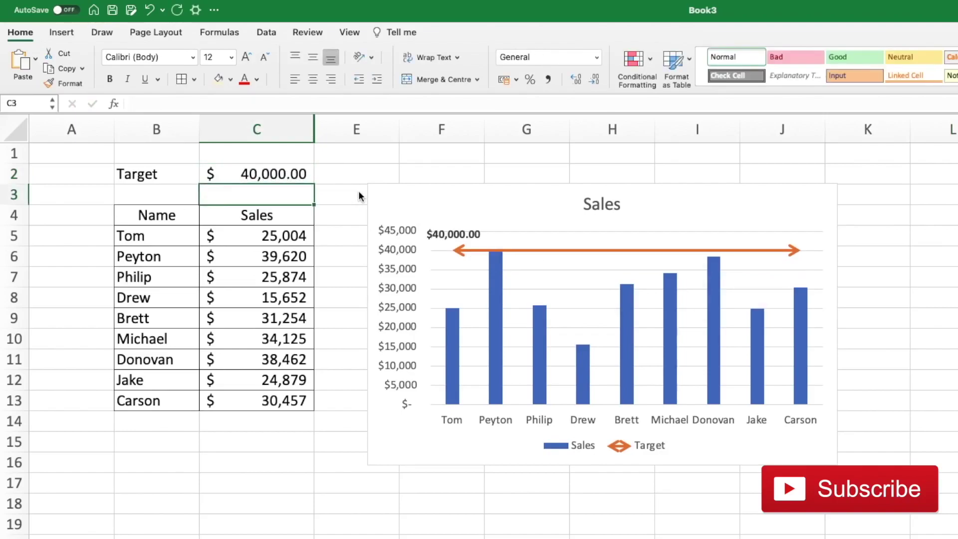